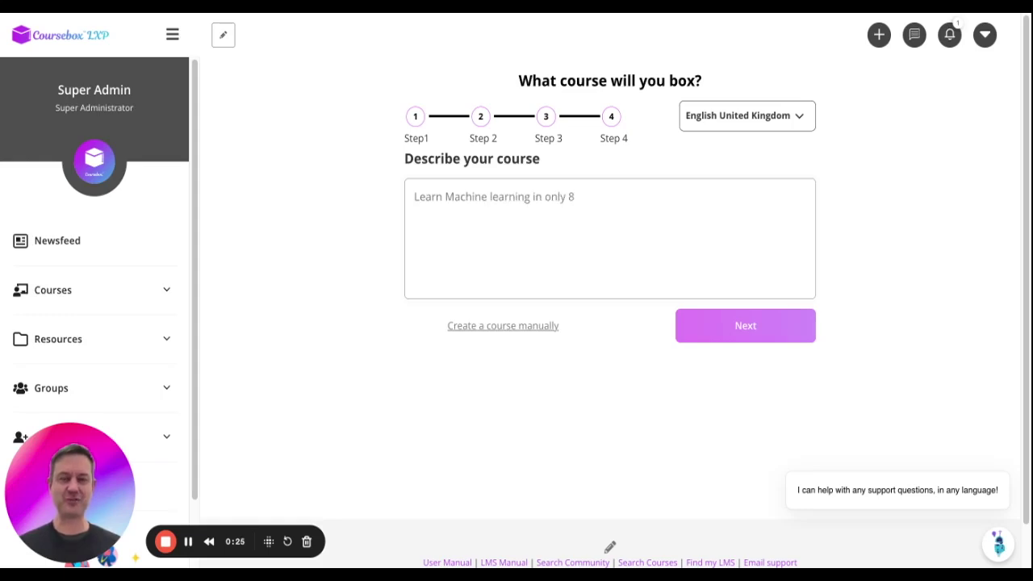
Enter 'MSMWHS217 - Gas test atmospheres' as the course description.
{"action": "type", "text": "weeks."}
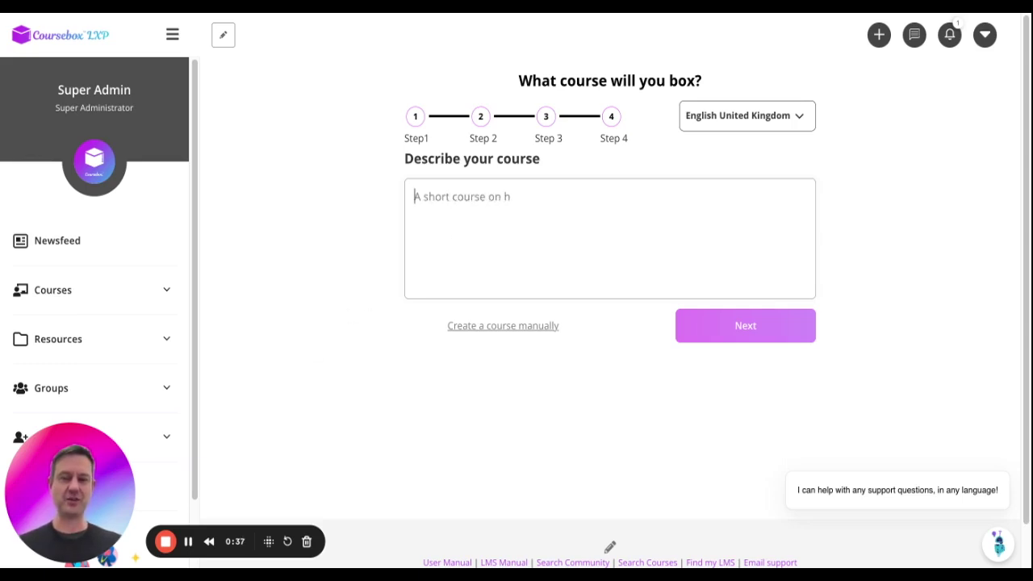
{"action": "key", "text": "ctrl+z"}
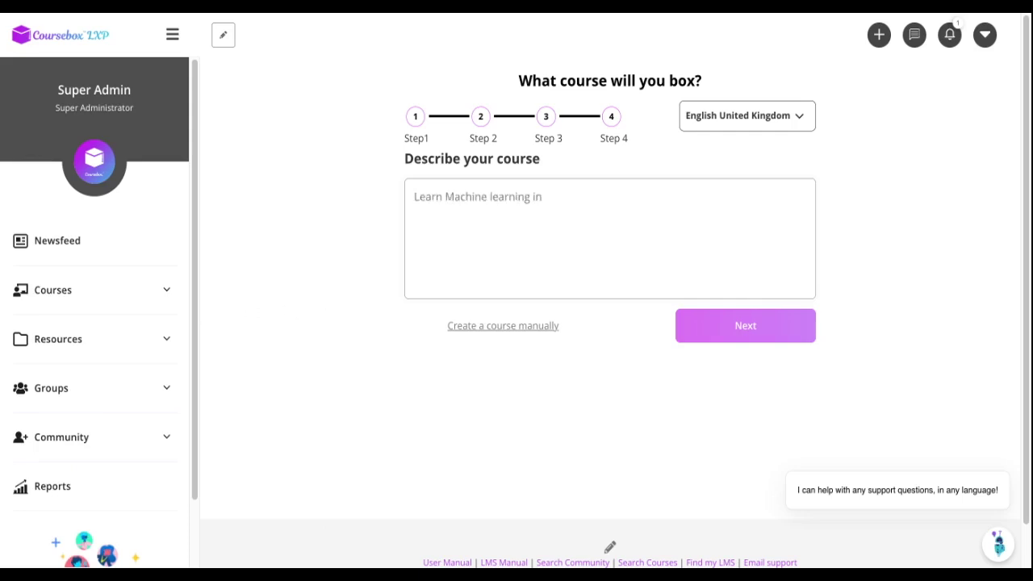
Add 'with three lessons in this structure.' and the pasted unit outline to the description.
{"action": "left_click", "coordinate": [530, 239]}
{"action": "type", "text": "MSMWHS217 - Gas test atmospheres"}
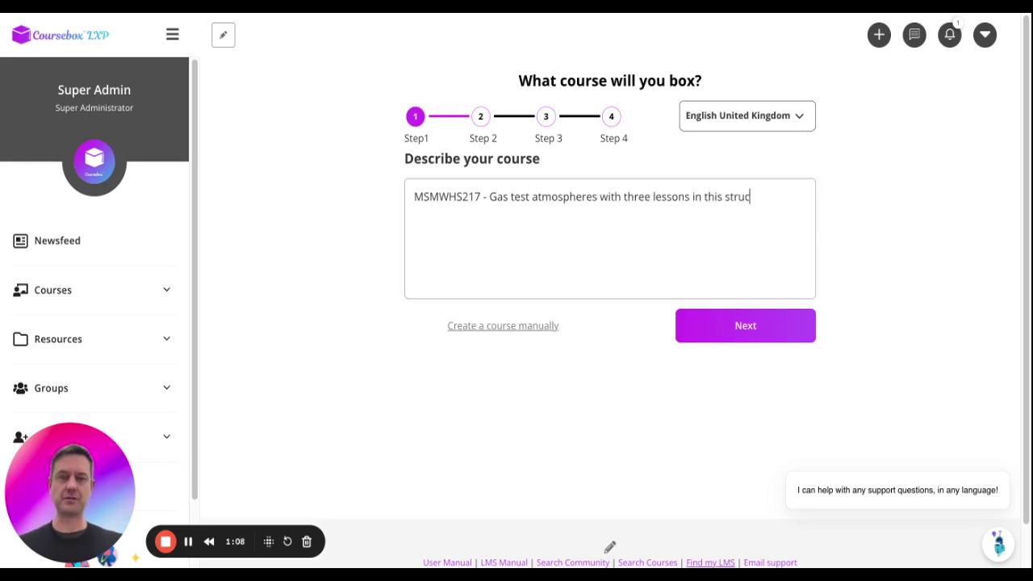
{"action": "type", "text": "ture."}
{"action": "key", "text": "ctrl+v"}
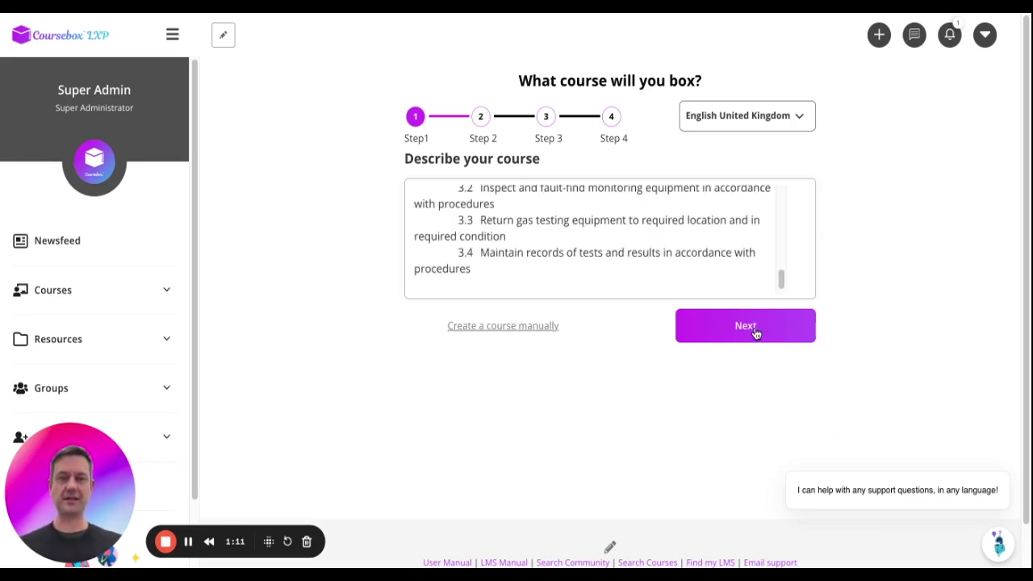
{"action": "left_click", "coordinate": [802, 119]}
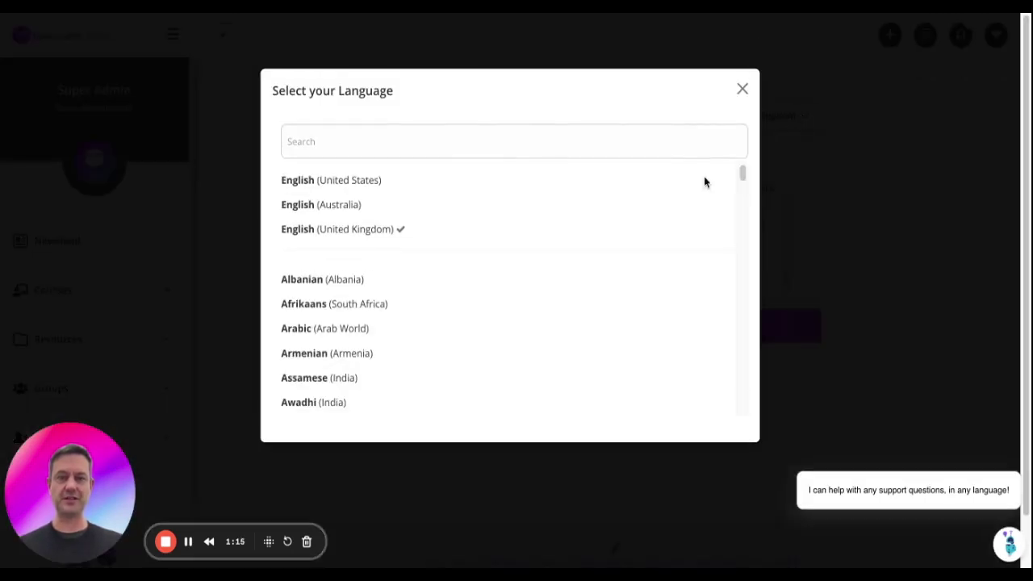
Leave the language as English (United Kingdom) and continue to the Train AI page.
{"action": "scroll", "coordinate": [507, 215], "scroll_direction": "down", "scroll_amount": 5}
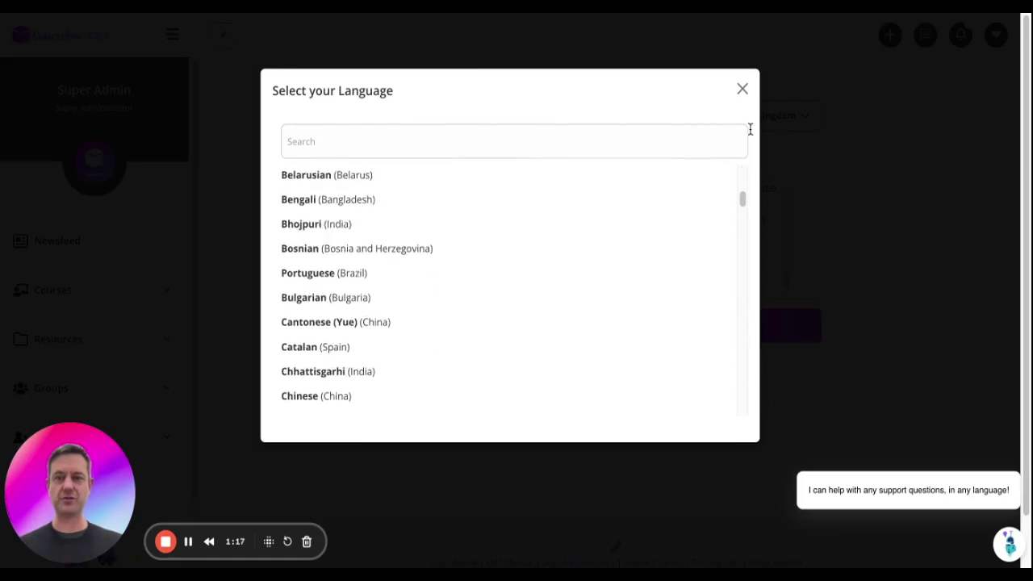
{"action": "left_click", "coordinate": [743, 90]}
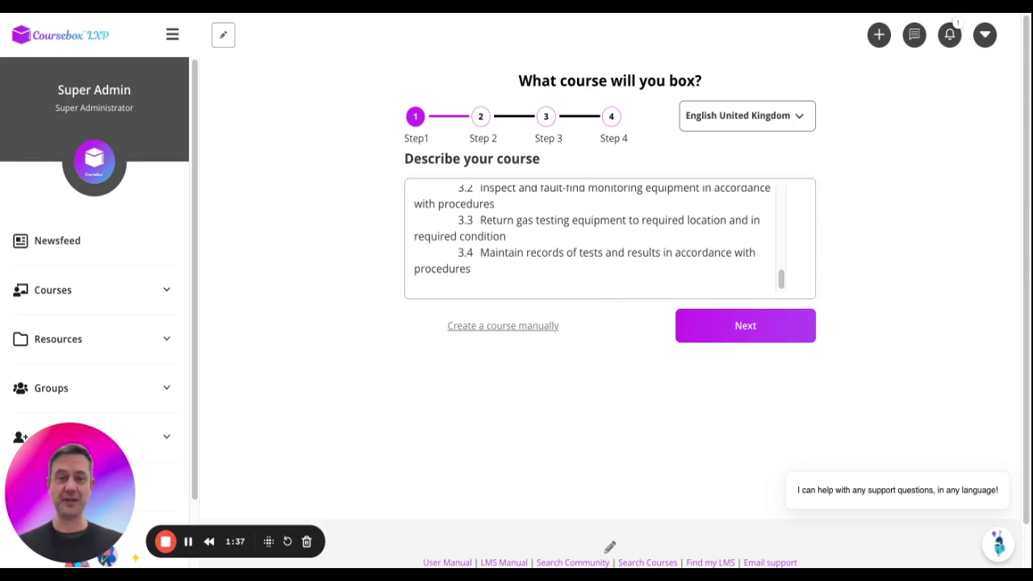
{"action": "scroll", "coordinate": [610, 245], "scroll_direction": "up", "scroll_amount": 10}
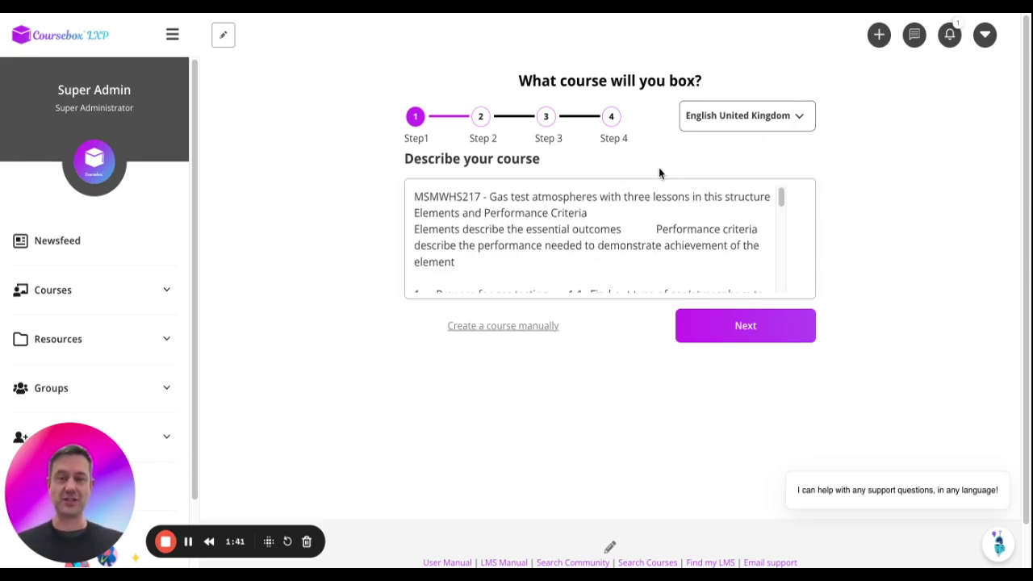
{"action": "left_click", "coordinate": [733, 325]}
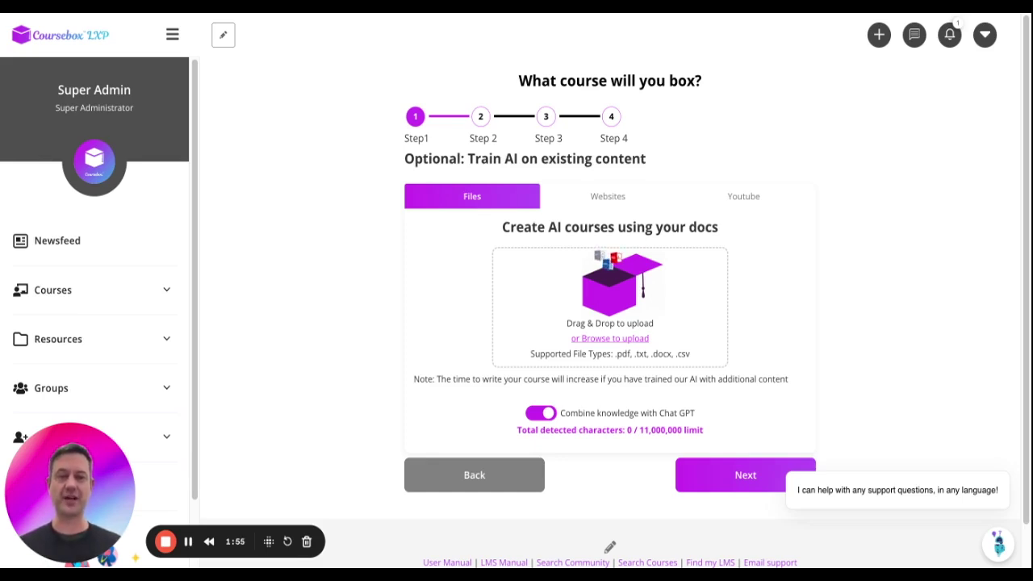
{"action": "left_click", "coordinate": [738, 193]}
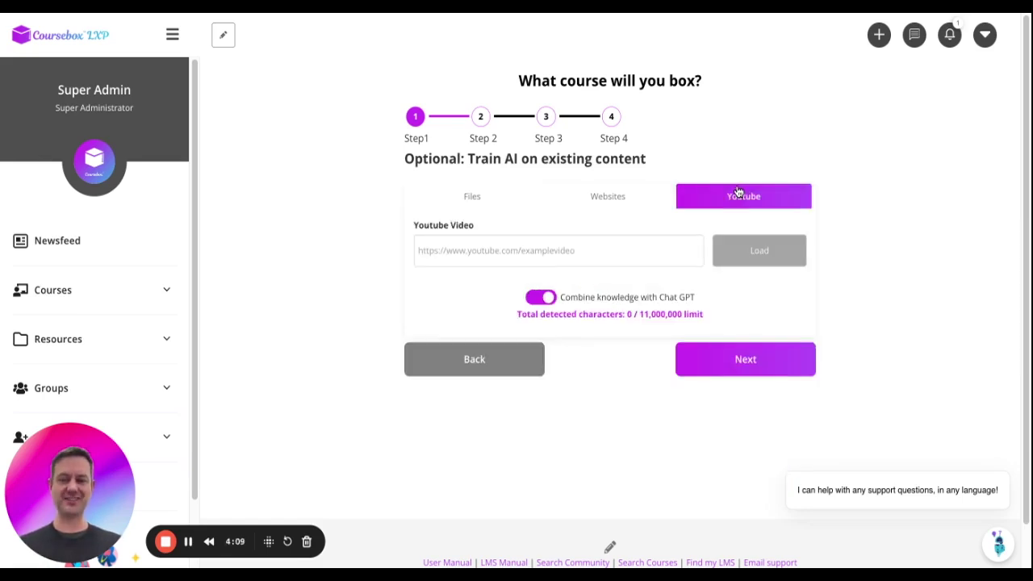
{"action": "left_click", "coordinate": [597, 196]}
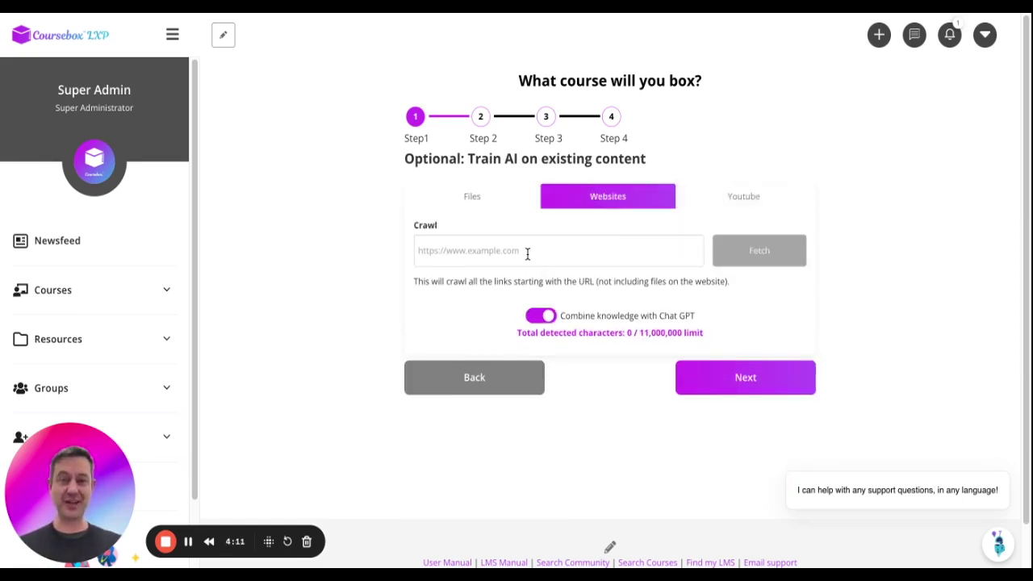
{"action": "left_click", "coordinate": [478, 199]}
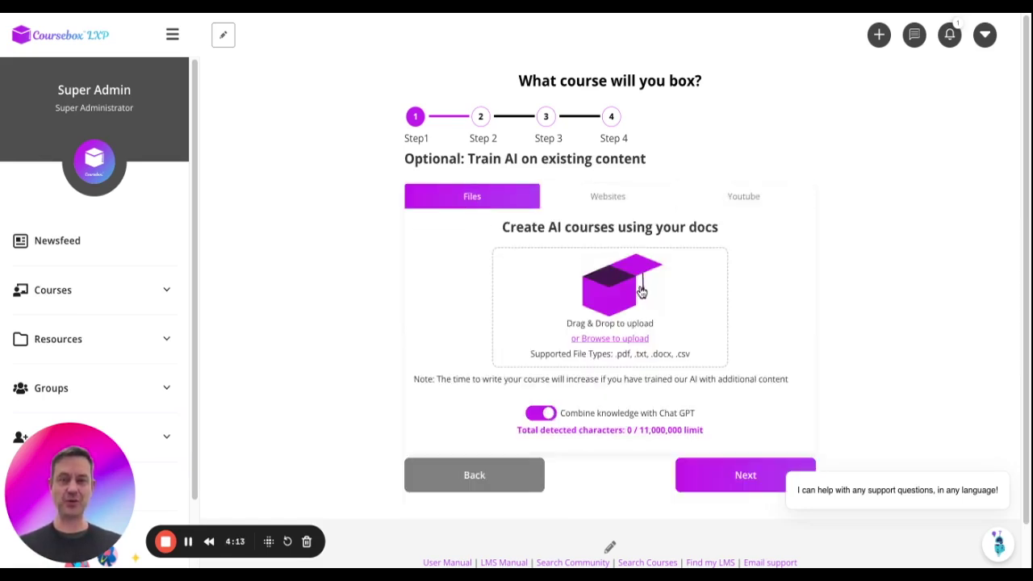
{"action": "left_click", "coordinate": [615, 340]}
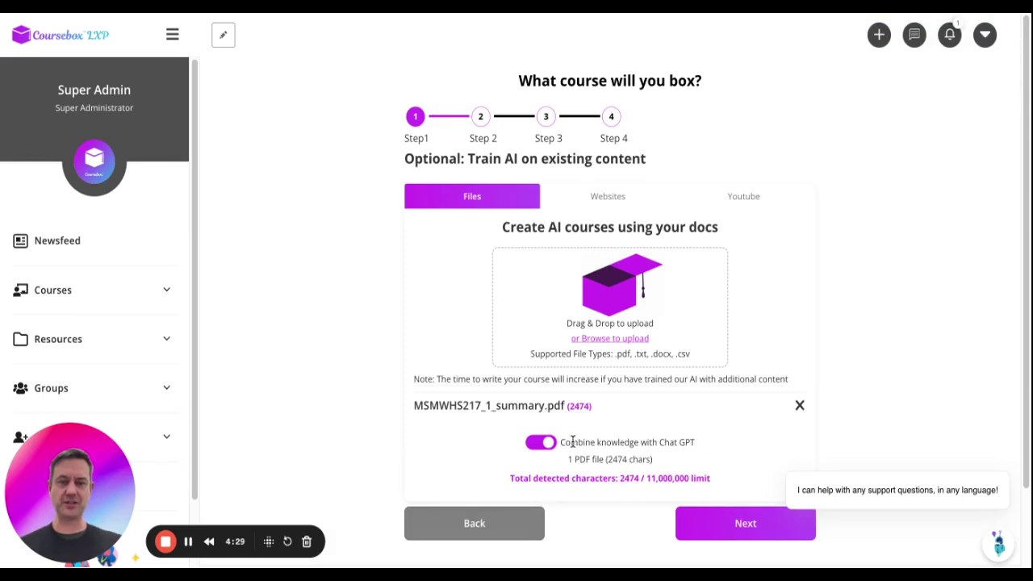
Keep Combine knowledge with Chat GPT on for MSMWHS217_1_summary.pdf and continue to Describe your learner.
{"action": "left_click", "coordinate": [546, 449]}
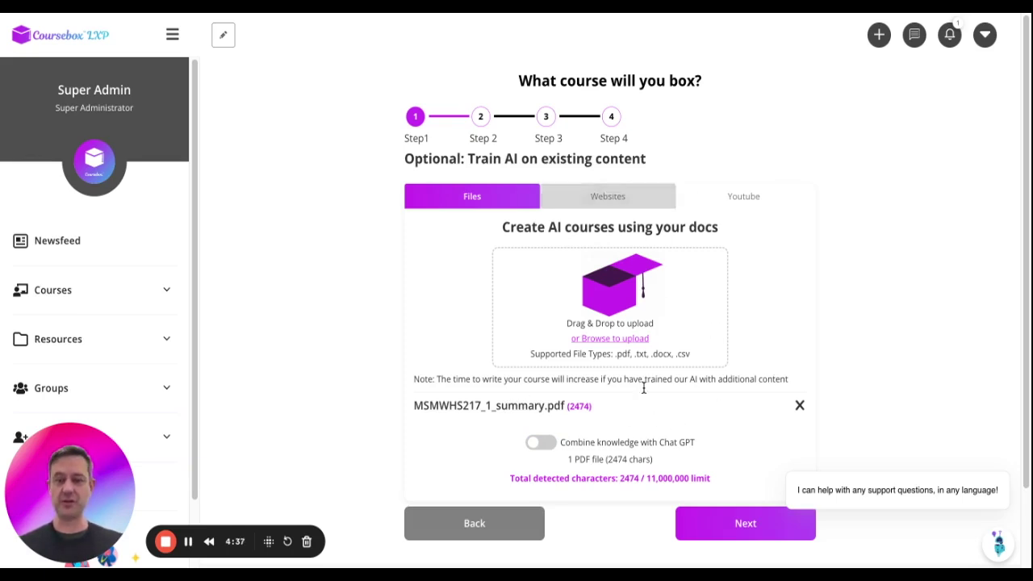
{"action": "left_click", "coordinate": [544, 448]}
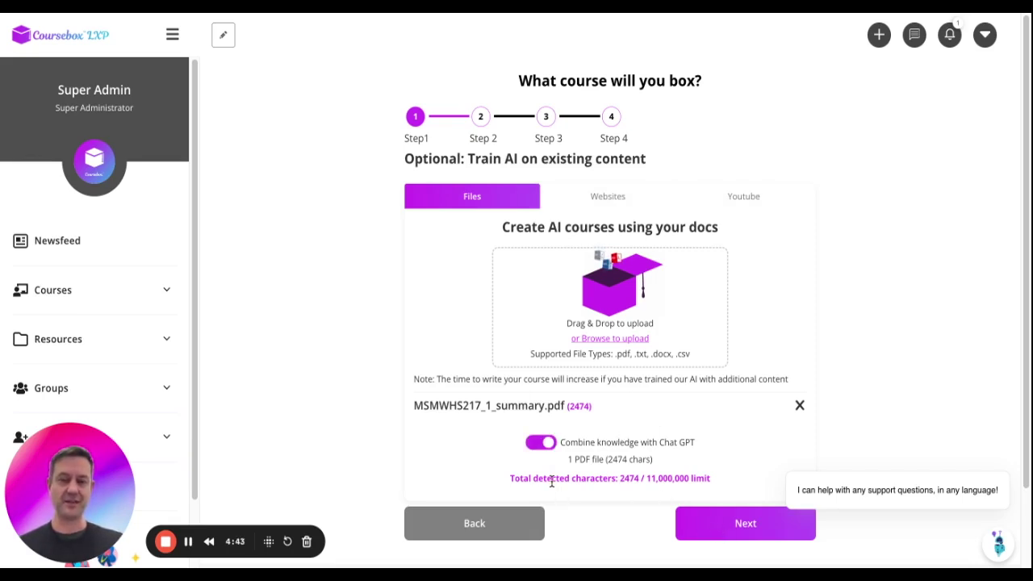
{"action": "left_click_drag", "start_coordinate": [552, 481], "coordinate": [700, 476]}
{"action": "left_click", "coordinate": [700, 476]}
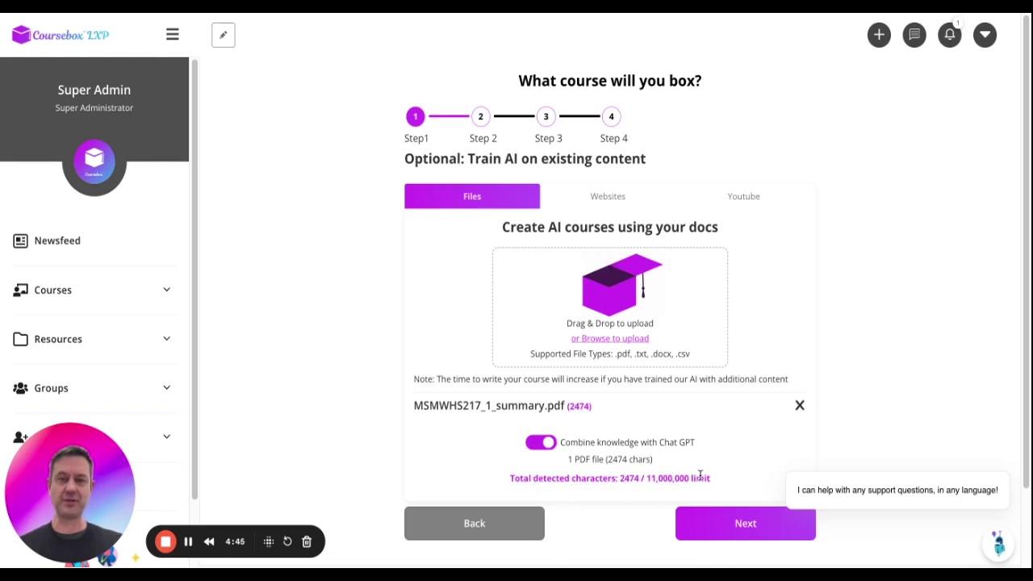
{"action": "left_click", "coordinate": [744, 523]}
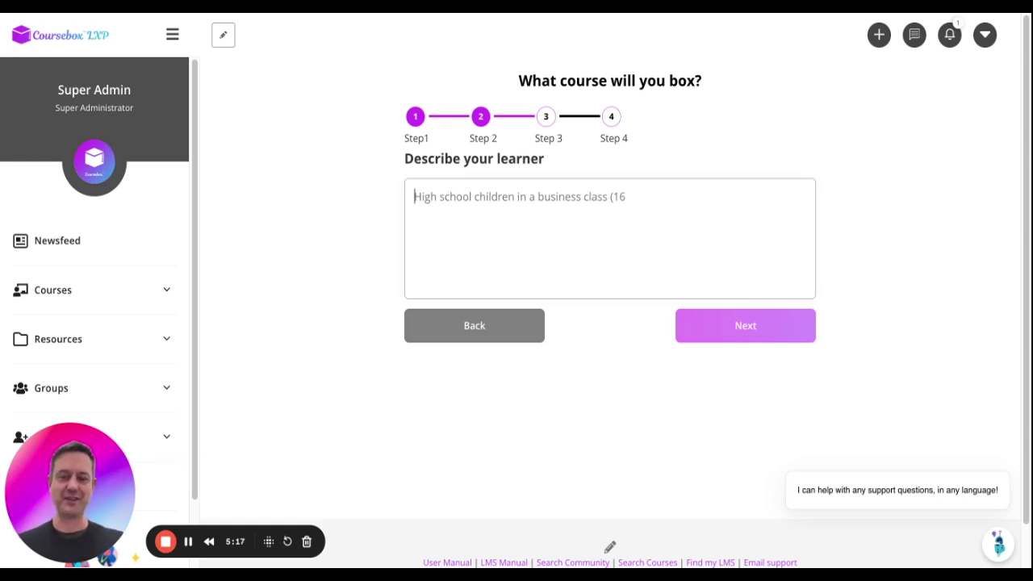
Describe the learner as 'engineers on oil rigs in perth' and continue to Course Structure.
{"action": "type", "text": "engine"}
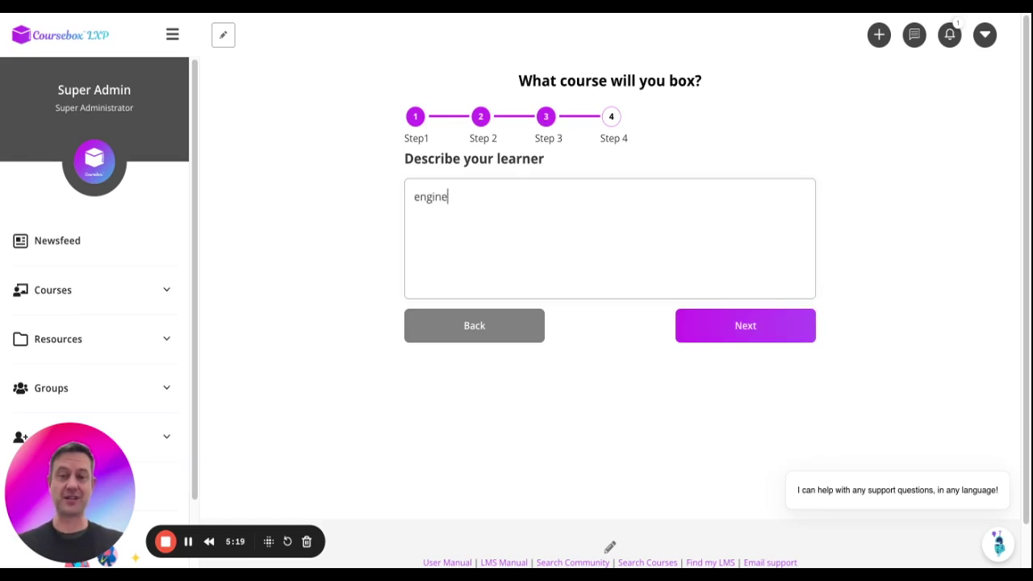
{"action": "type", "text": "ers in "}
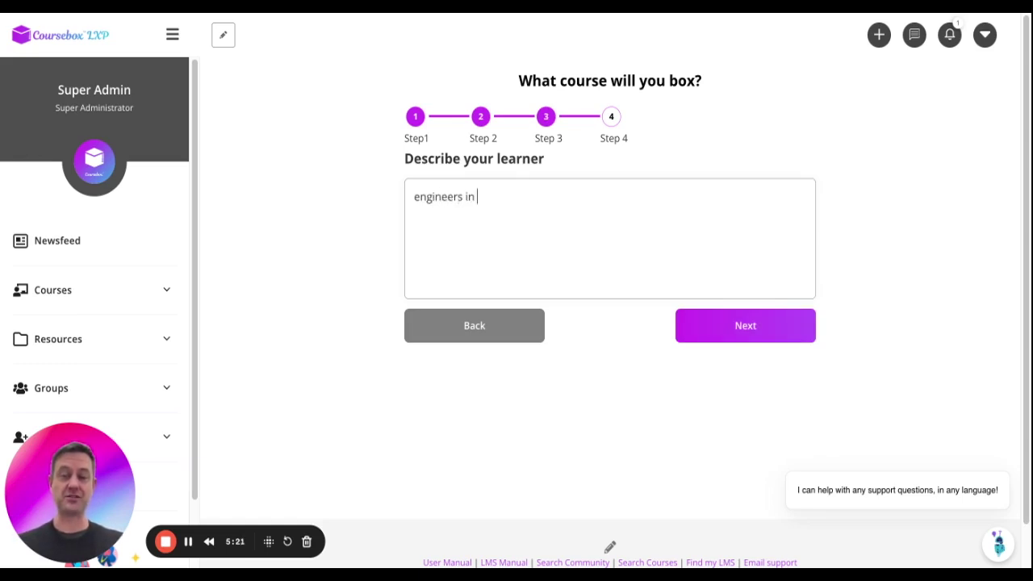
{"action": "key", "text": "BackSpace"}
{"action": "key", "text": "BackSpace"}
{"action": "key", "text": "BackSpace"}
{"action": "type", "text": "on oil rigs in perth"}
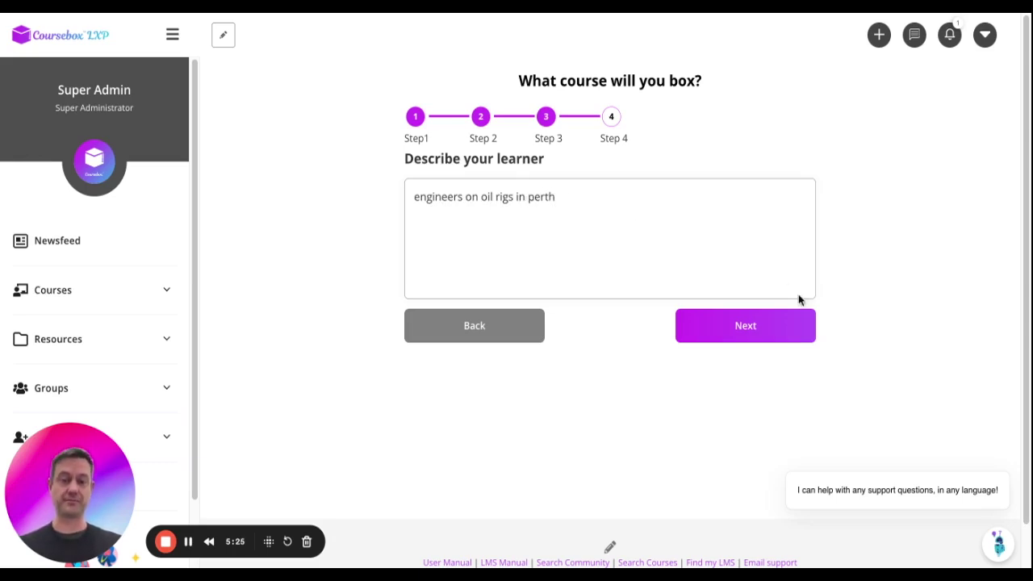
{"action": "left_click", "coordinate": [761, 326]}
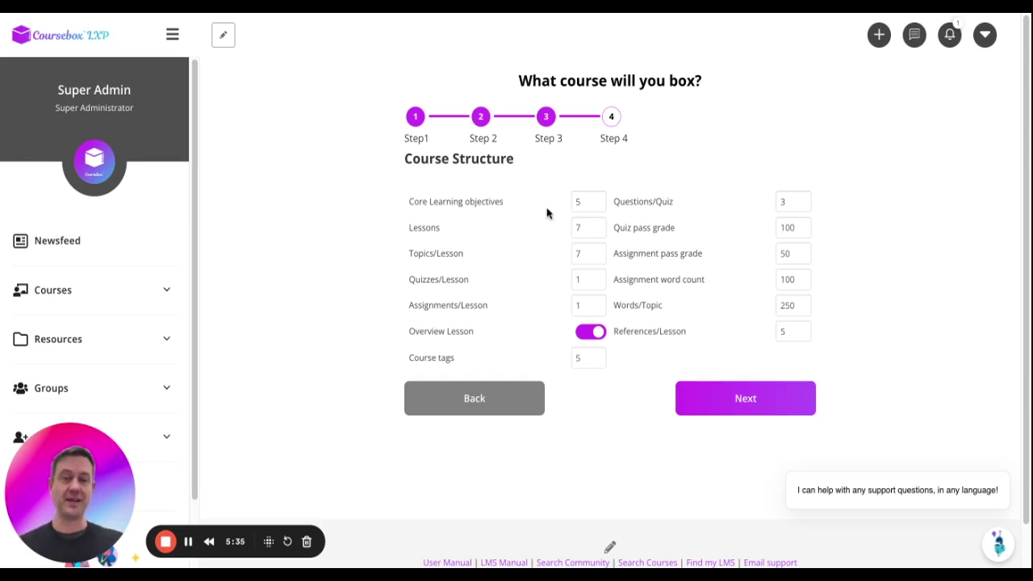
Set 3 lessons with 3 topics per lesson, and raise questions per quiz to 5.
{"action": "left_click", "coordinate": [597, 231]}
{"action": "left_click", "coordinate": [597, 232]}
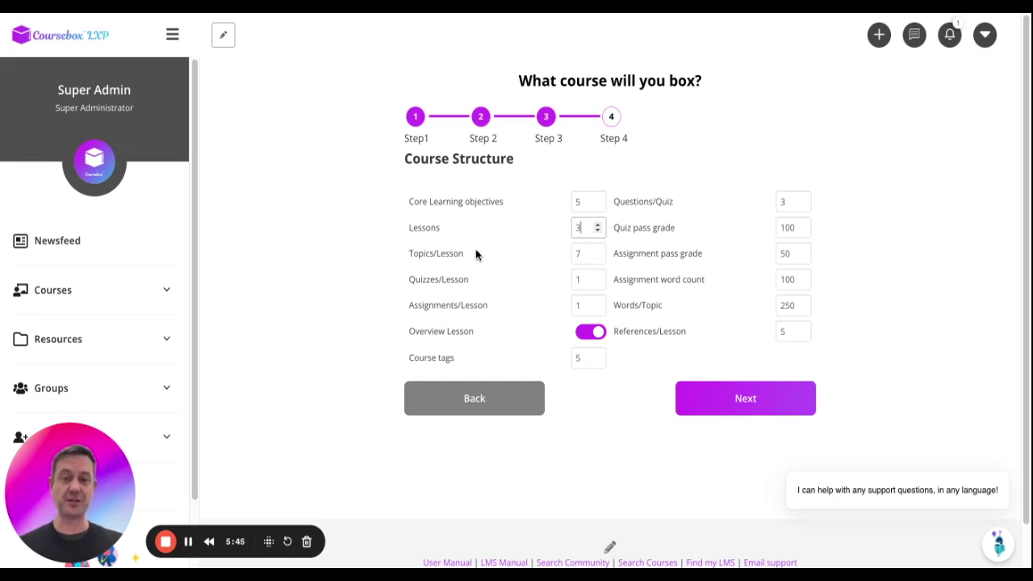
{"action": "double_click", "coordinate": [596, 255]}
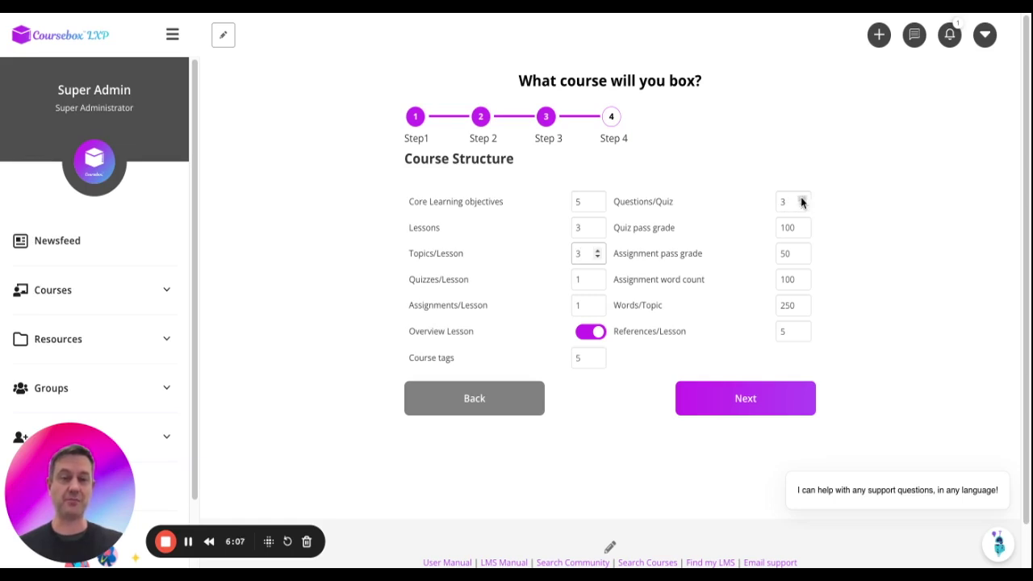
{"action": "double_click", "coordinate": [803, 199]}
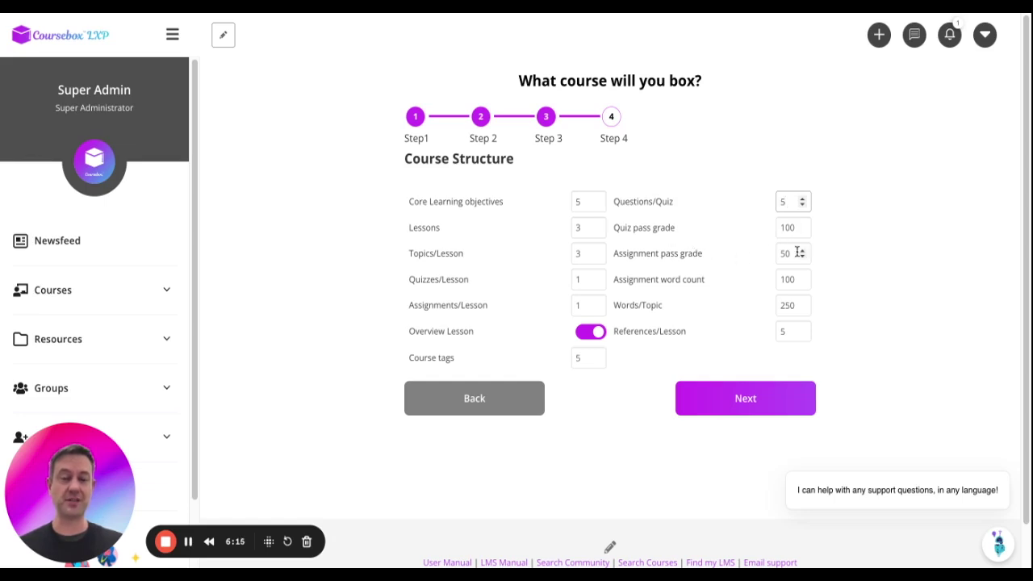
Set the assignment pass grade to 80 and Words/Topic to 300.
{"action": "left_click", "coordinate": [785, 254]}
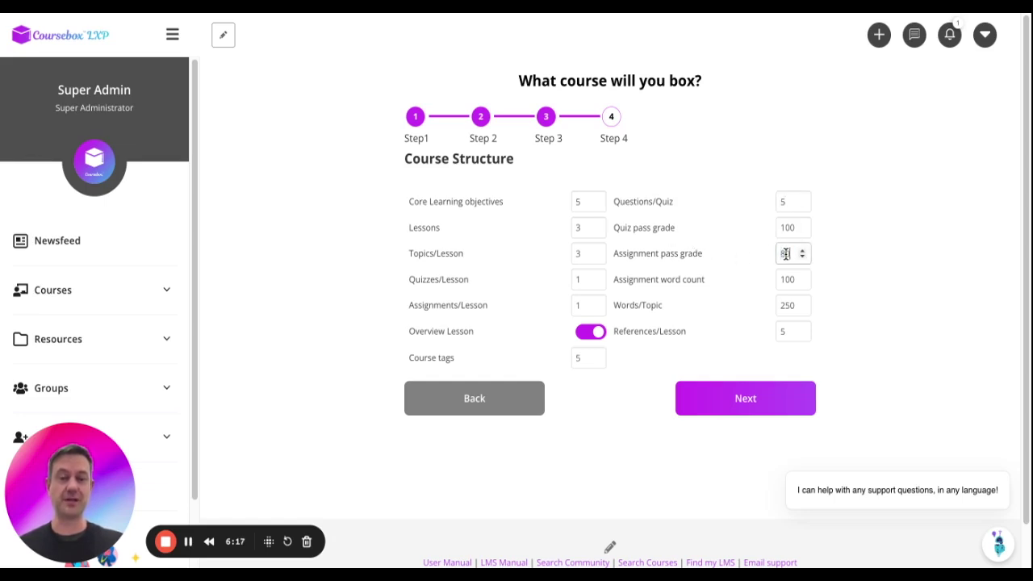
{"action": "double_click", "coordinate": [784, 278]}
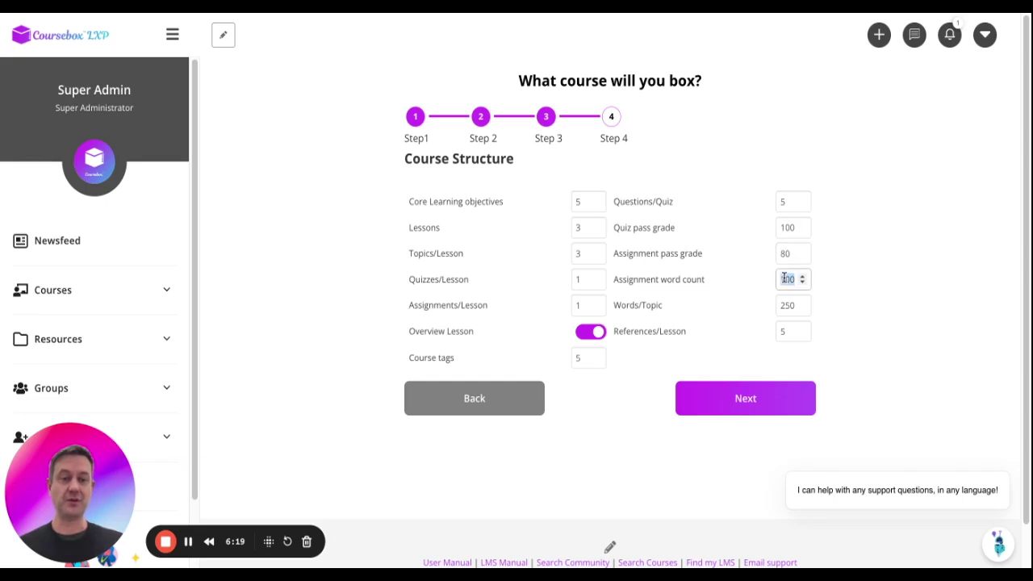
{"action": "left_click", "coordinate": [784, 279]}
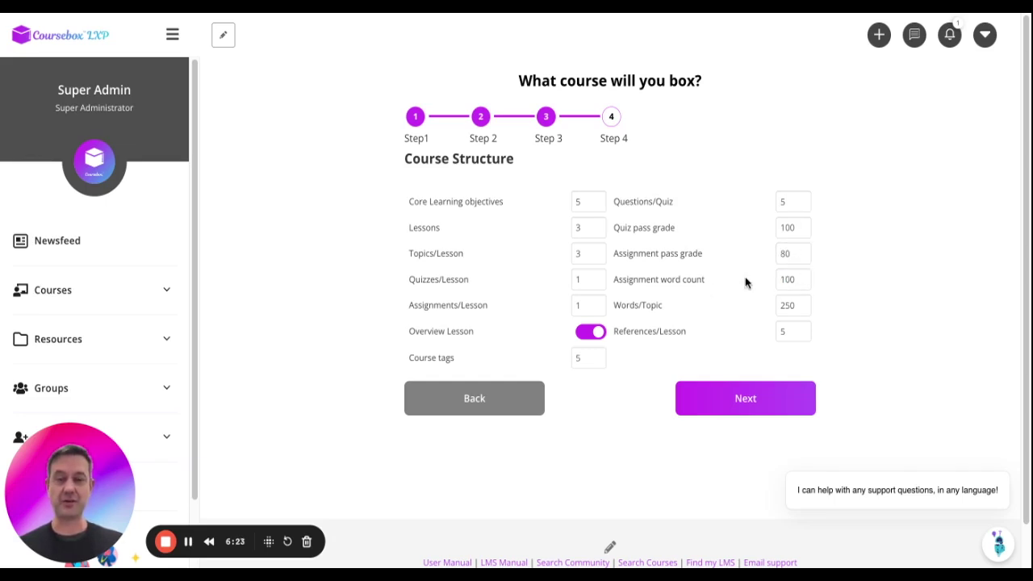
{"action": "double_click", "coordinate": [790, 305]}
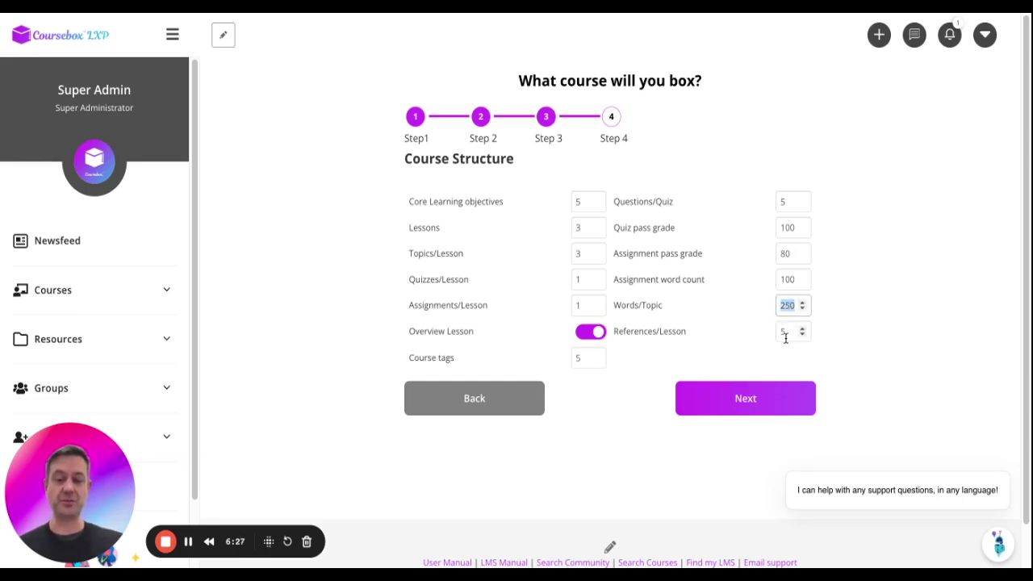
{"action": "type", "text": "300"}
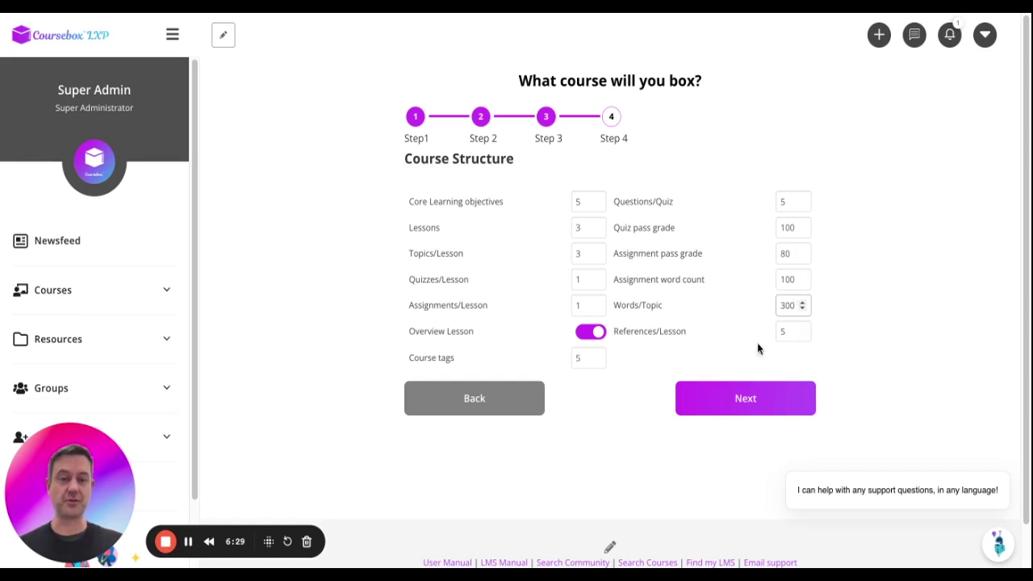
Generate the outline and review its four lessons down to Maintaining Gas Testing Equipment.
{"action": "left_click", "coordinate": [740, 395]}
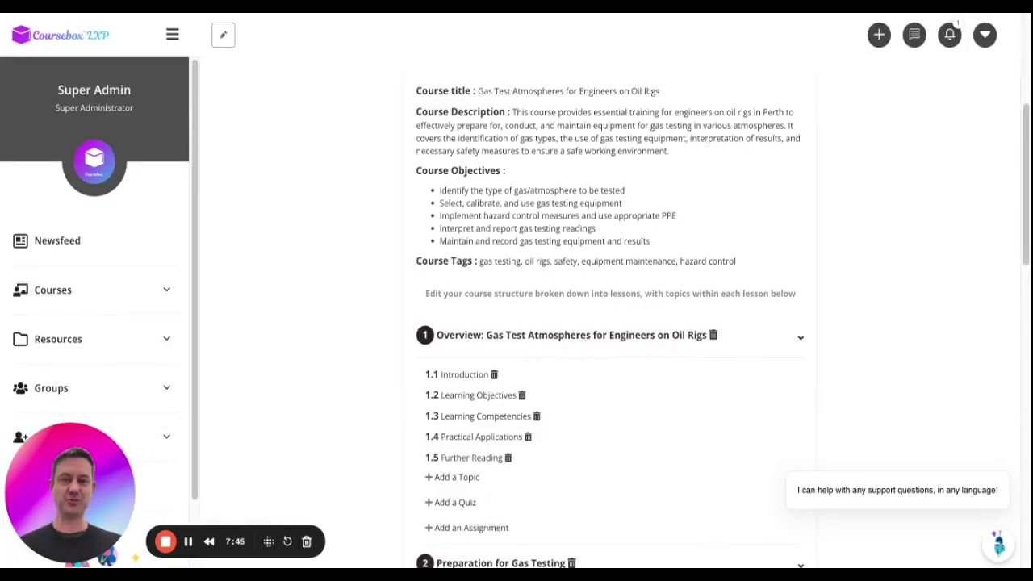
{"action": "scroll", "coordinate": [722, 314], "scroll_direction": "down", "scroll_amount": 3}
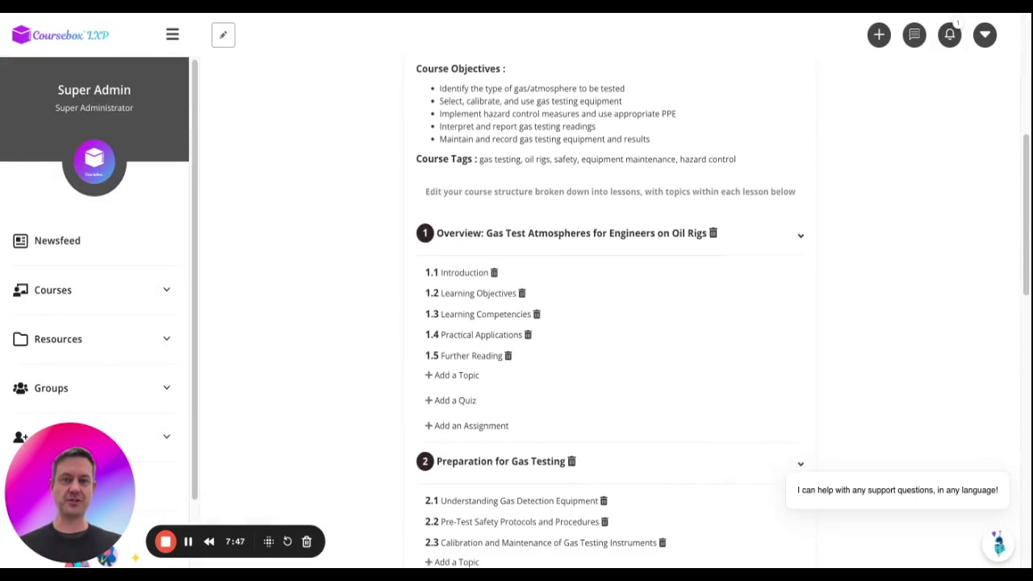
{"action": "scroll", "coordinate": [712, 276], "scroll_direction": "up", "scroll_amount": 2}
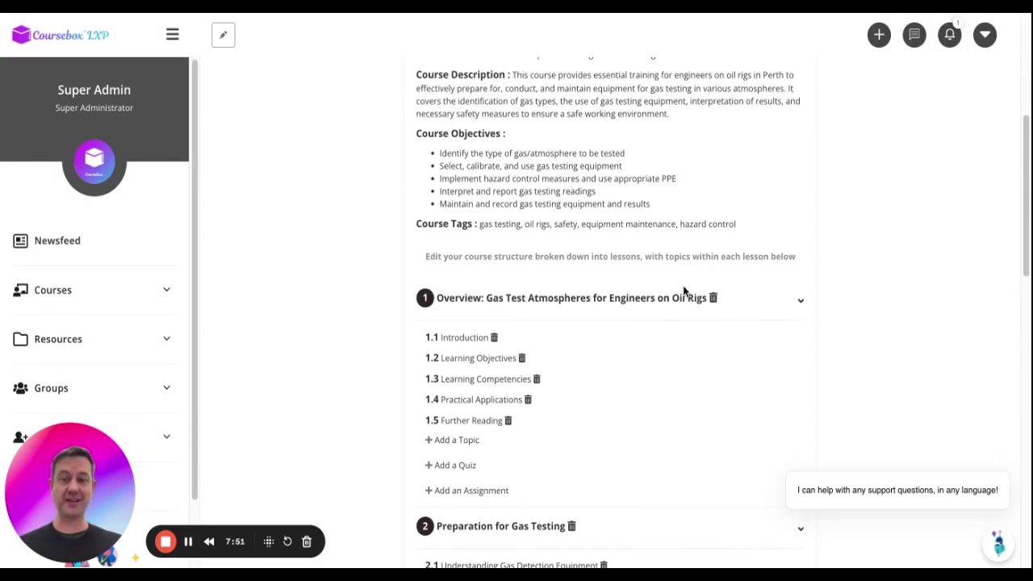
{"action": "scroll", "coordinate": [677, 353], "scroll_direction": "down", "scroll_amount": 3}
{"action": "scroll", "coordinate": [677, 359], "scroll_direction": "down", "scroll_amount": 2}
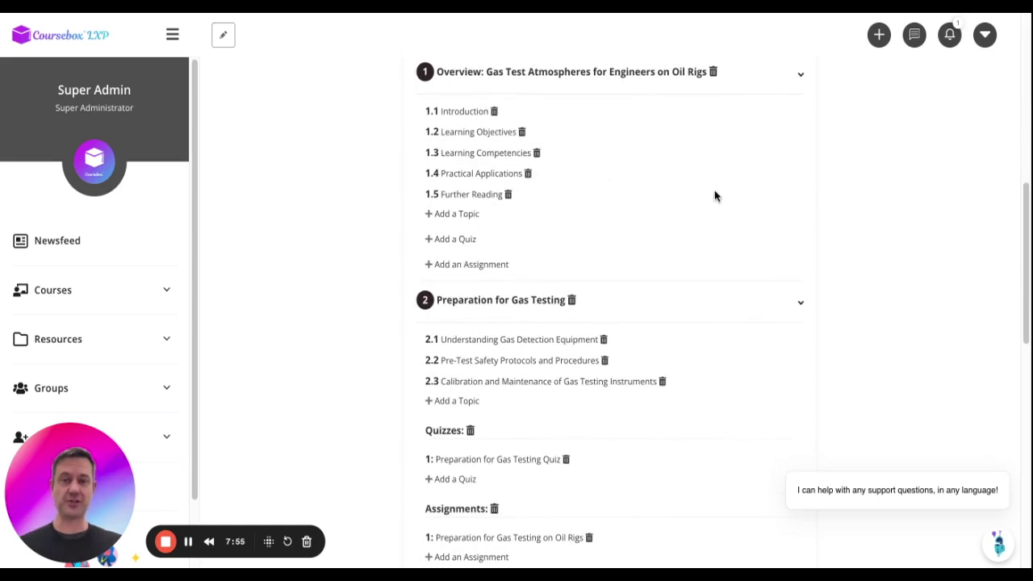
{"action": "scroll", "coordinate": [715, 196], "scroll_direction": "down", "scroll_amount": 5}
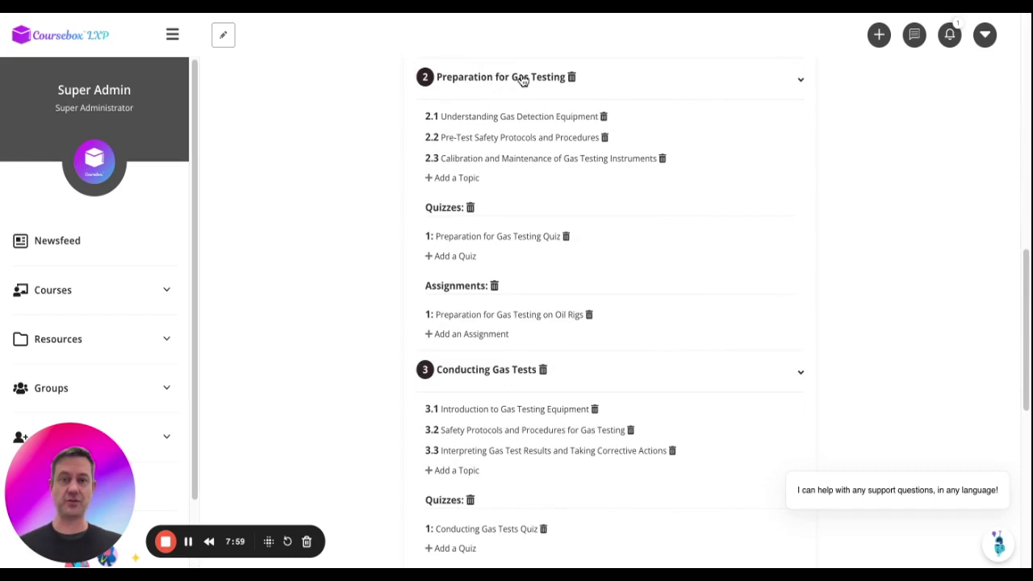
{"action": "scroll", "coordinate": [522, 81], "scroll_direction": "down", "scroll_amount": 10}
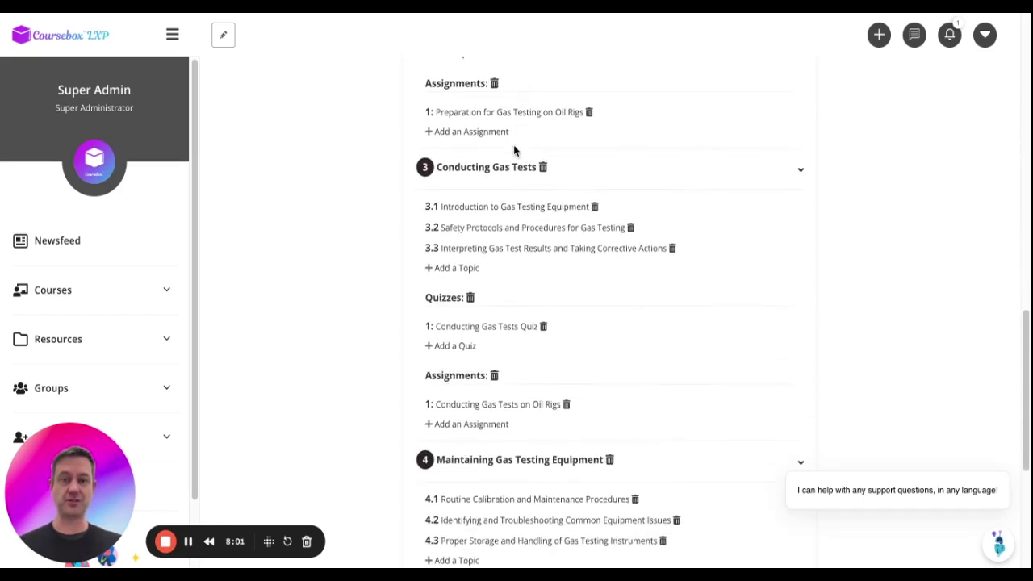
{"action": "scroll", "coordinate": [514, 150], "scroll_direction": "down", "scroll_amount": 1}
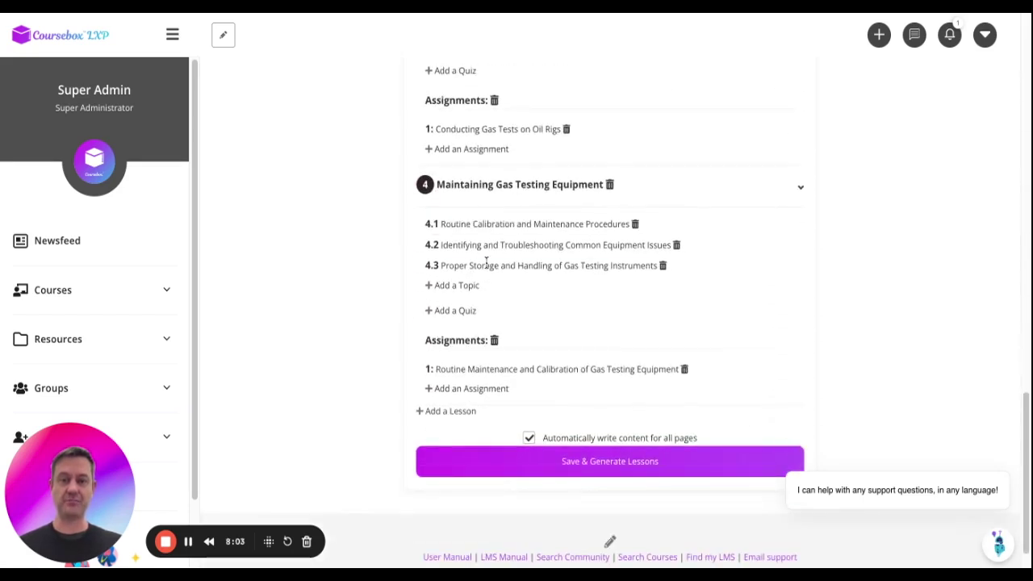
{"action": "left_click", "coordinate": [471, 265]}
Add topic 4.4 'Case study on Gas Equipment' to lesson 4, keeping automatic content writing on.
{"action": "left_click_drag", "start_coordinate": [471, 265], "coordinate": [602, 273]}
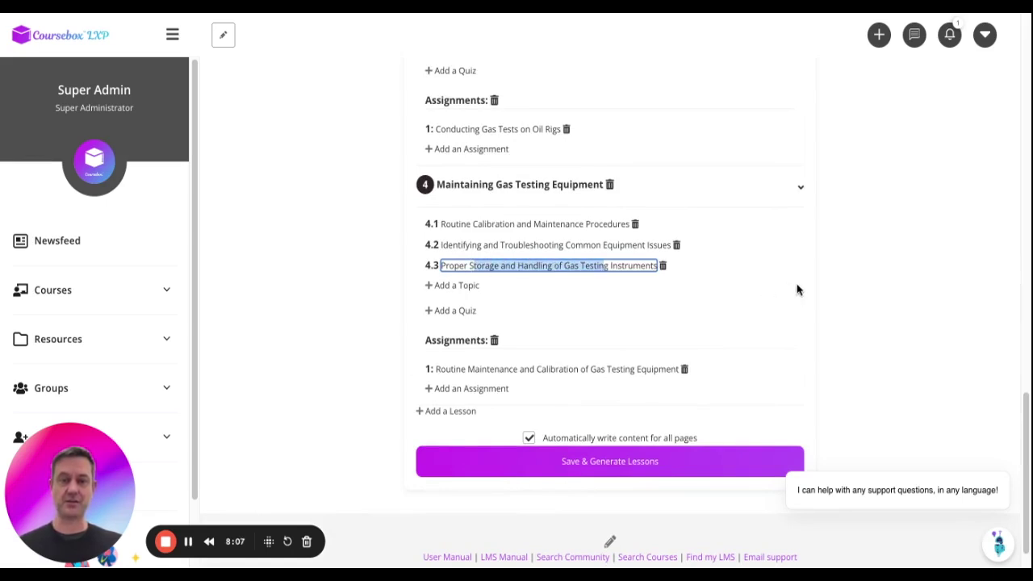
{"action": "left_click", "coordinate": [451, 286]}
{"action": "double_click", "coordinate": [465, 286]}
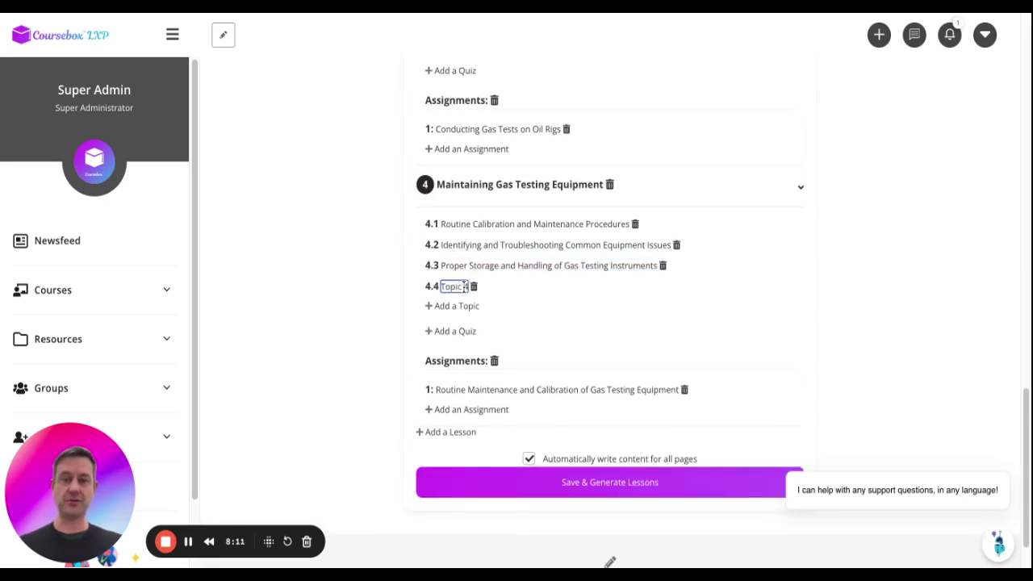
{"action": "type", "text": "Case stude"}
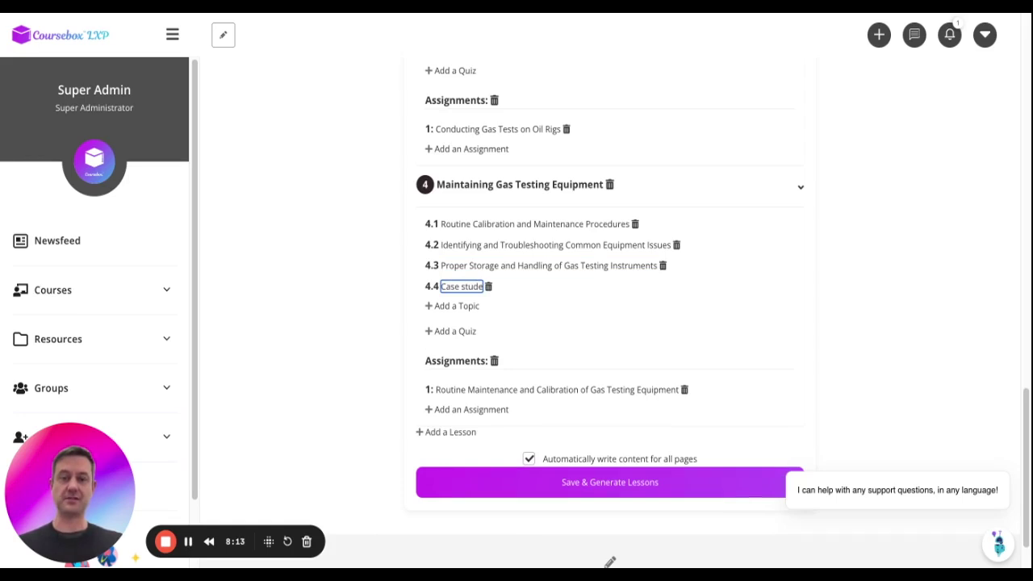
{"action": "key", "text": "BackSpace"}
{"action": "type", "text": "y on Gas Equi"}
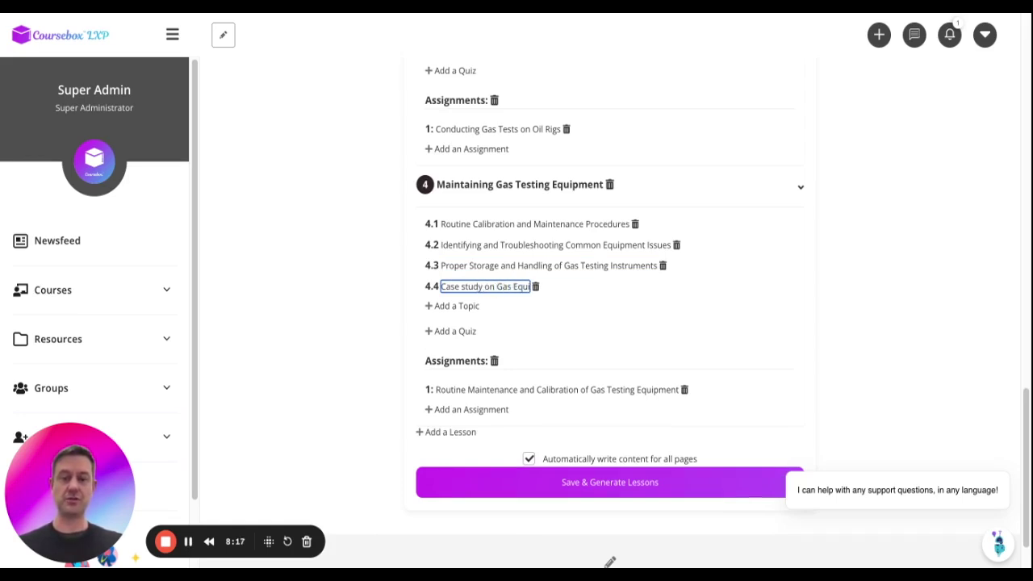
{"action": "type", "text": "pment"}
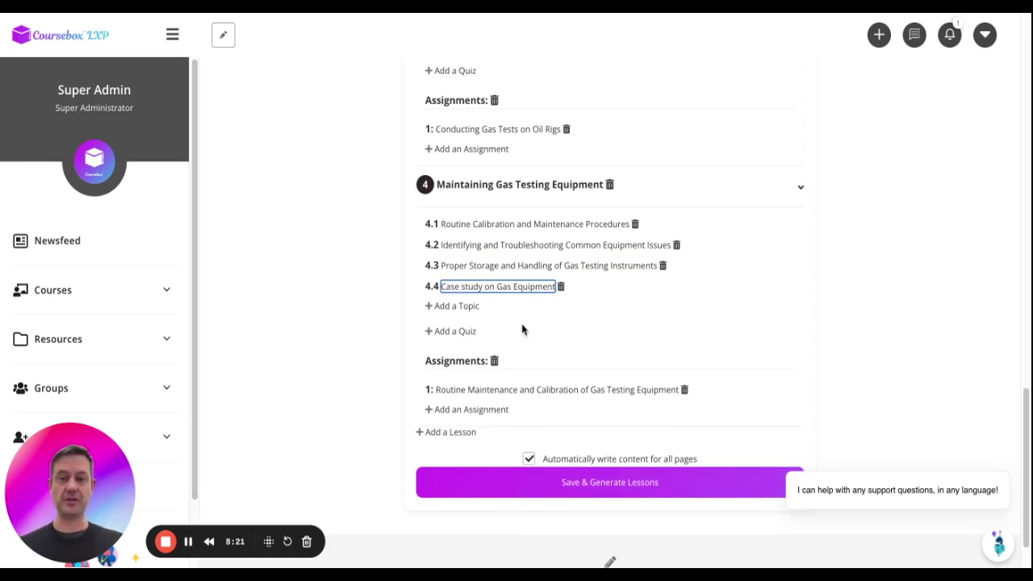
{"action": "left_click", "coordinate": [847, 339]}
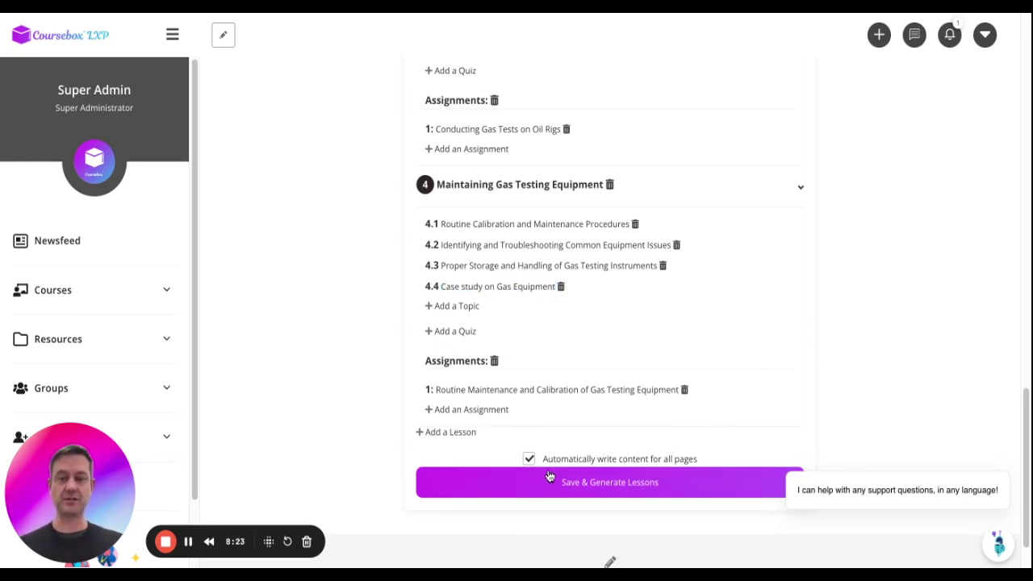
{"action": "scroll", "coordinate": [565, 477], "scroll_direction": "down", "scroll_amount": 1}
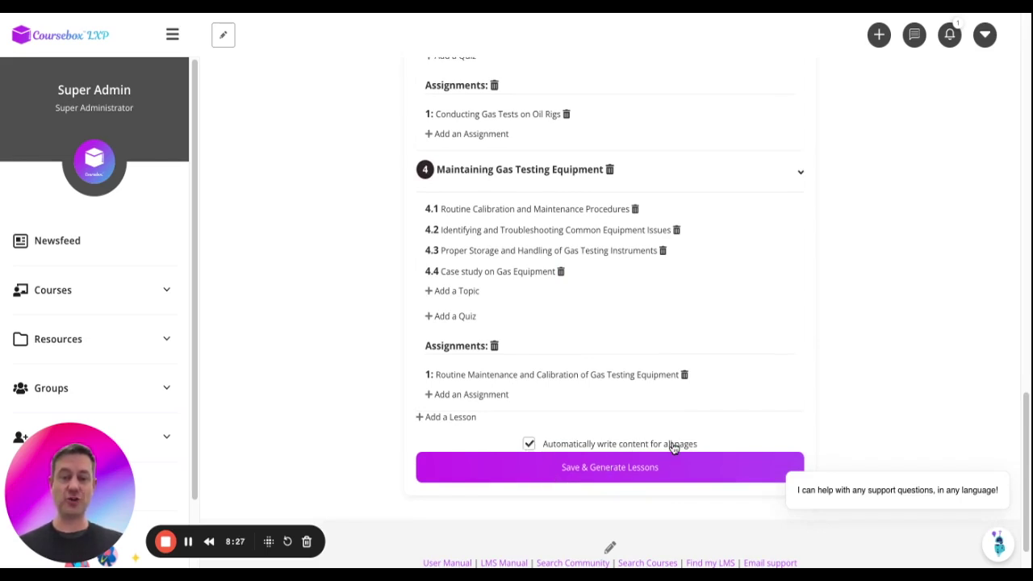
{"action": "left_click", "coordinate": [529, 445]}
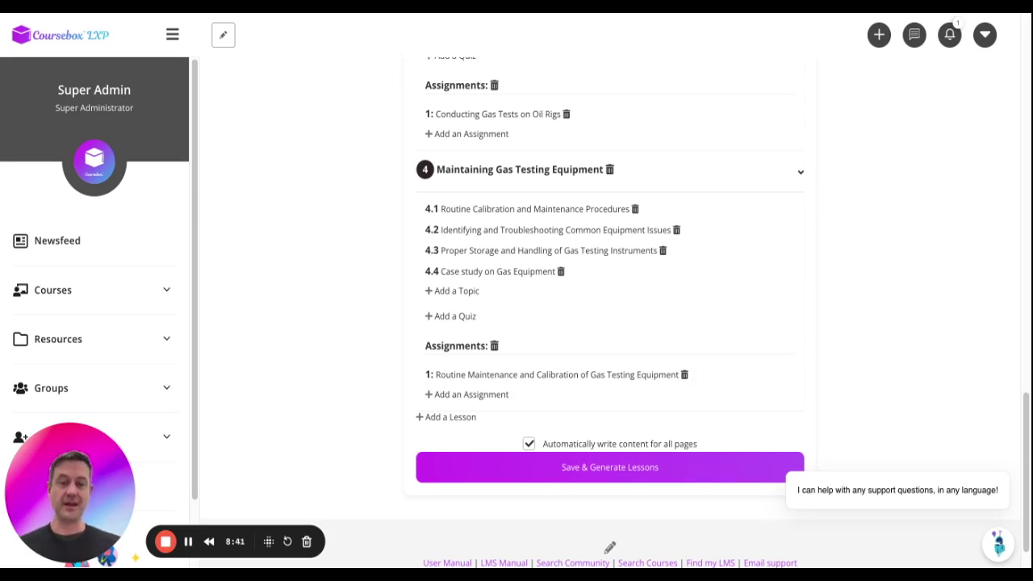
Save the outline with Save & Generate Lessons so AI writes content for all pages.
{"action": "left_click", "coordinate": [610, 467]}
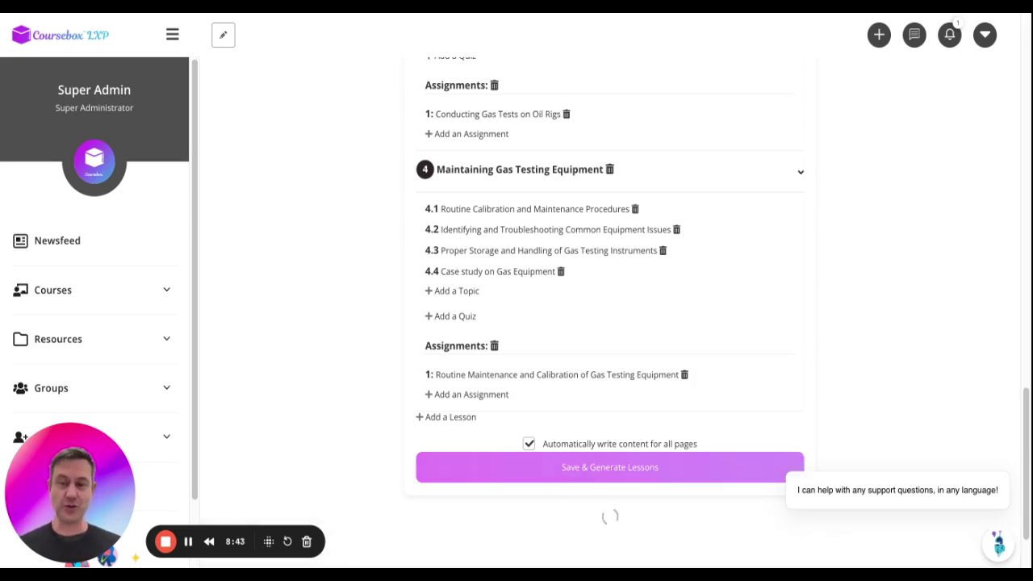